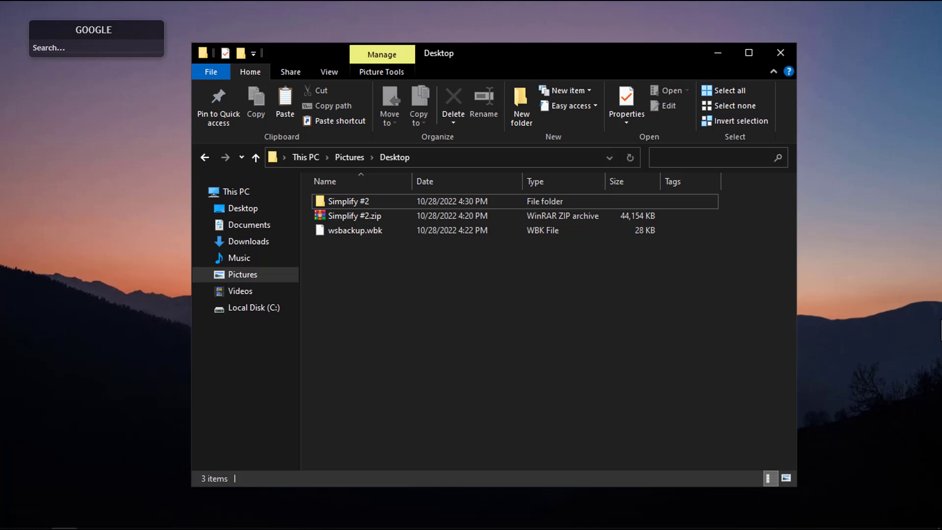
click(465, 217)
right_click(465, 217)
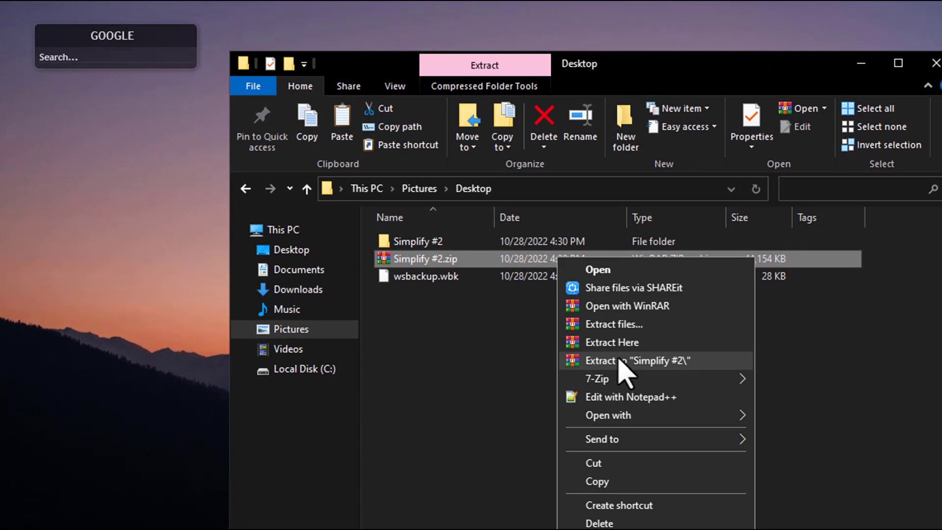
click(457, 341)
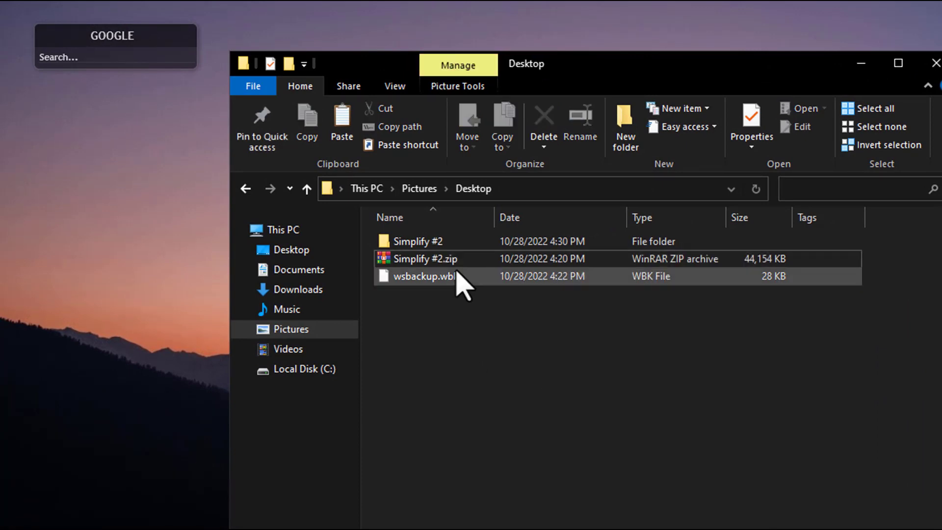
- Open the 1. Rainmeter folder inside the nested Simplify #2 folder and launch Rainmeter-4.3.1.exe
double_click(463, 248)
double_click(439, 272)
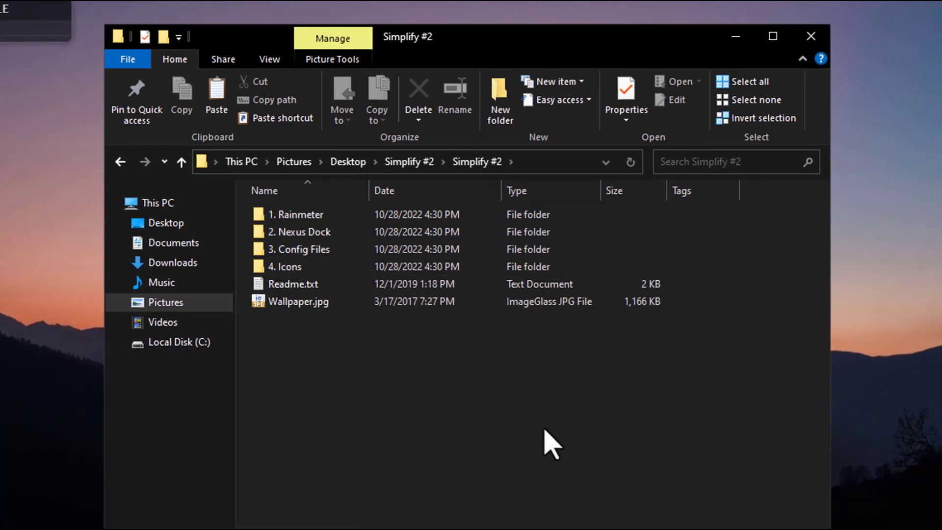
double_click(305, 221)
double_click(313, 225)
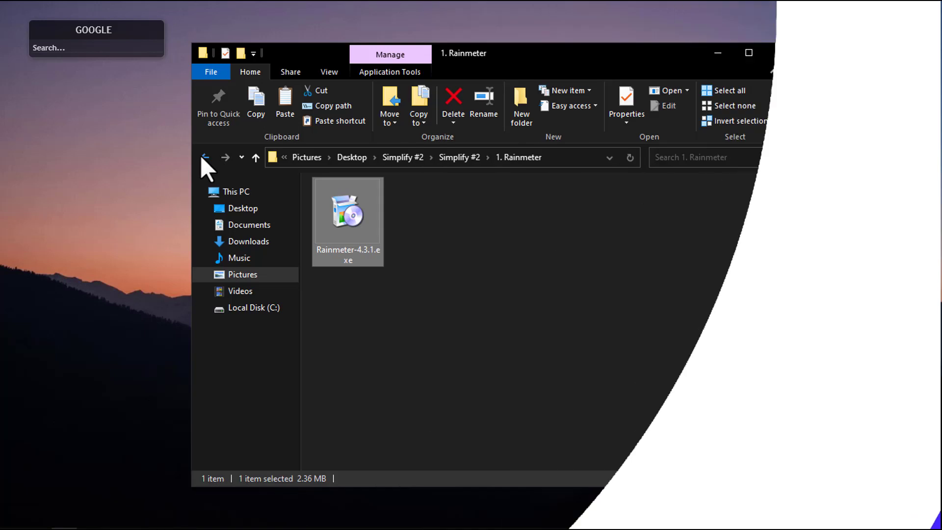
- Launch NexusSetup.exe from the 2. Nexus Dock folder and return to the Simplify #2 folder
click(204, 157)
click(369, 216)
double_click(369, 217)
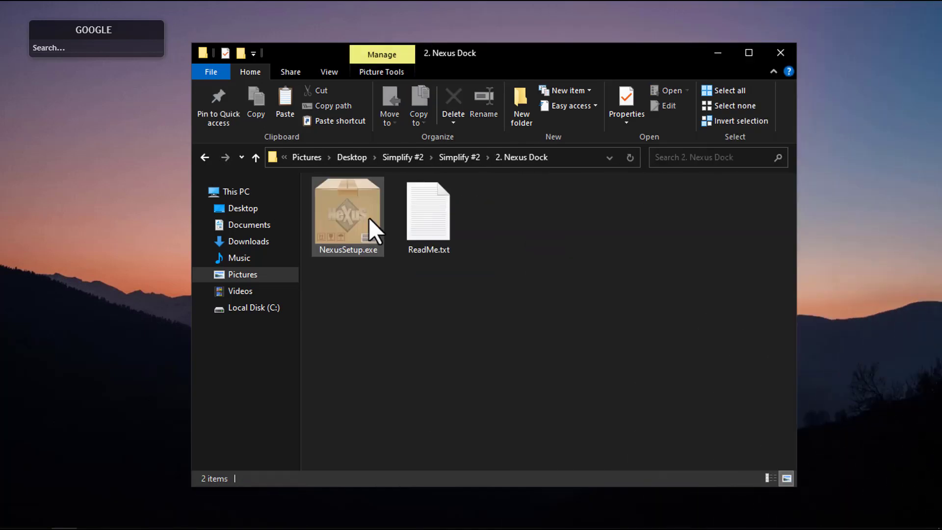
double_click(322, 247)
click(473, 296)
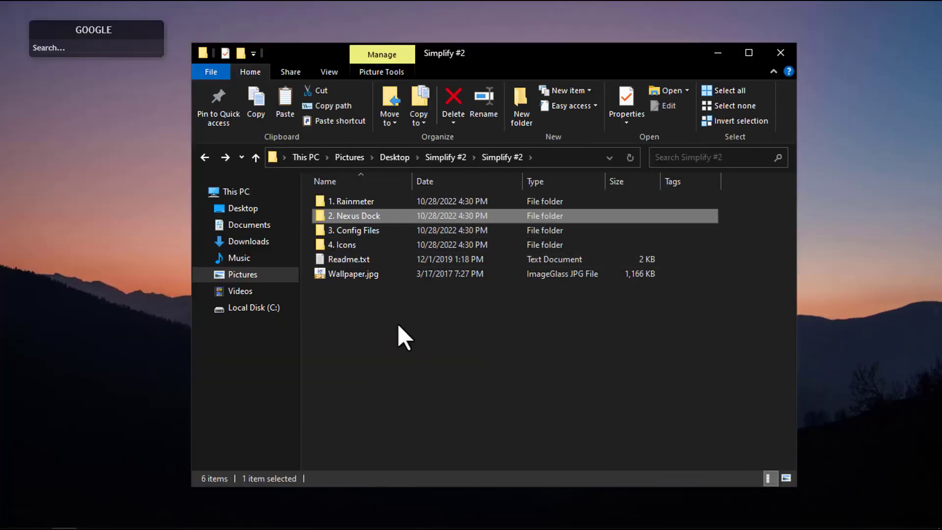
click(398, 324)
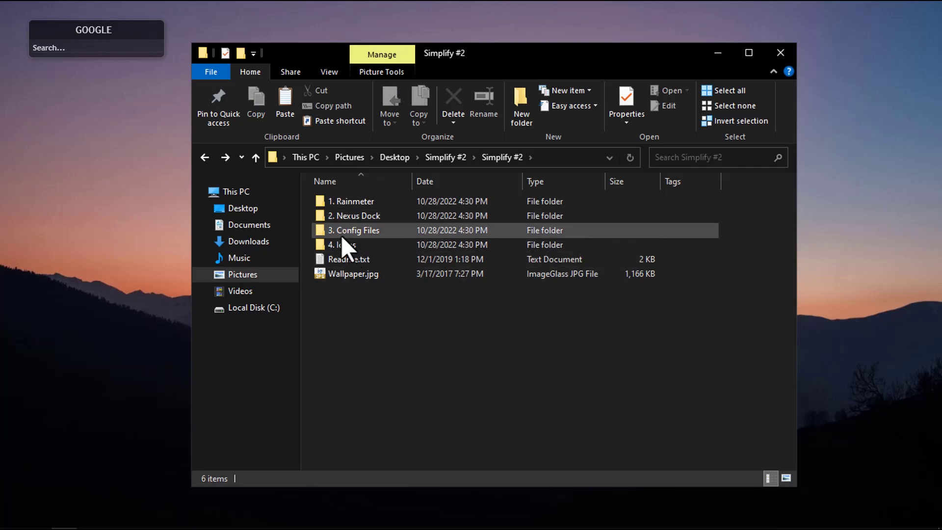
- Open the 3. Config Files folder and copy the Mond folder
double_click(372, 231)
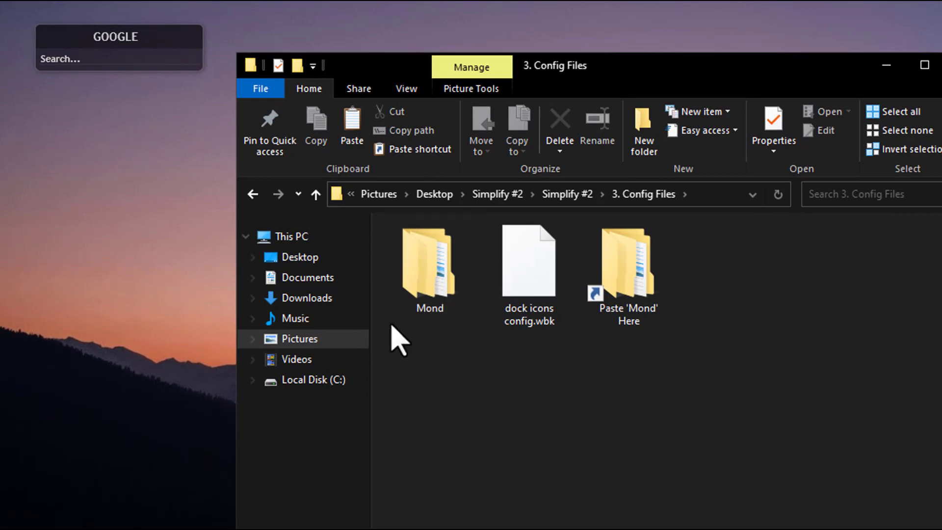
right_click(421, 294)
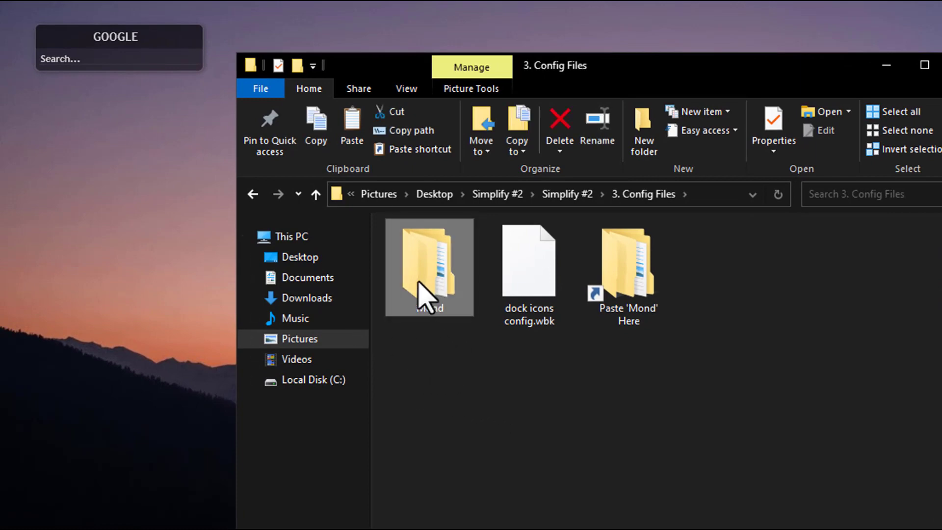
key(Escape)
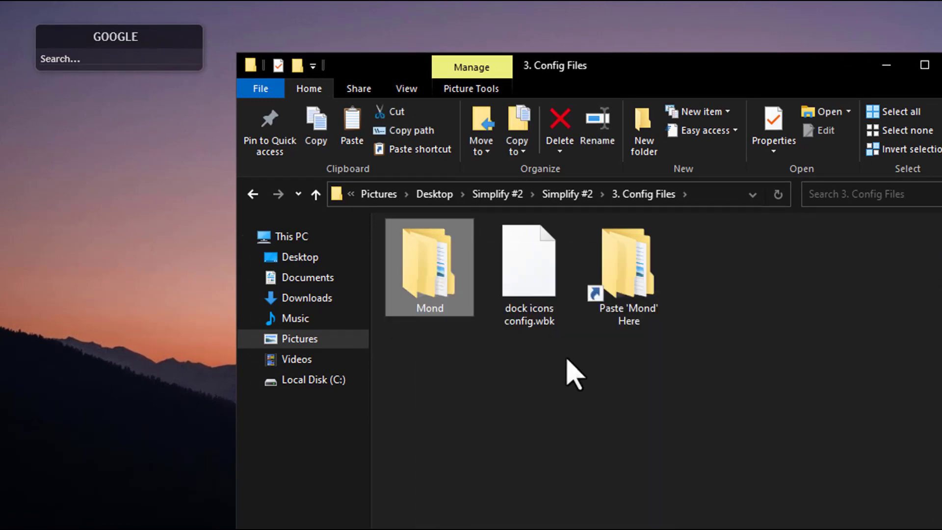
- Paste Mond into the Rainmeter Skins folder through the Paste 'Mond' Here shortcut, replacing existing files and skipping all items that cannot be copied
drag(742, 354, 617, 257)
double_click(638, 297)
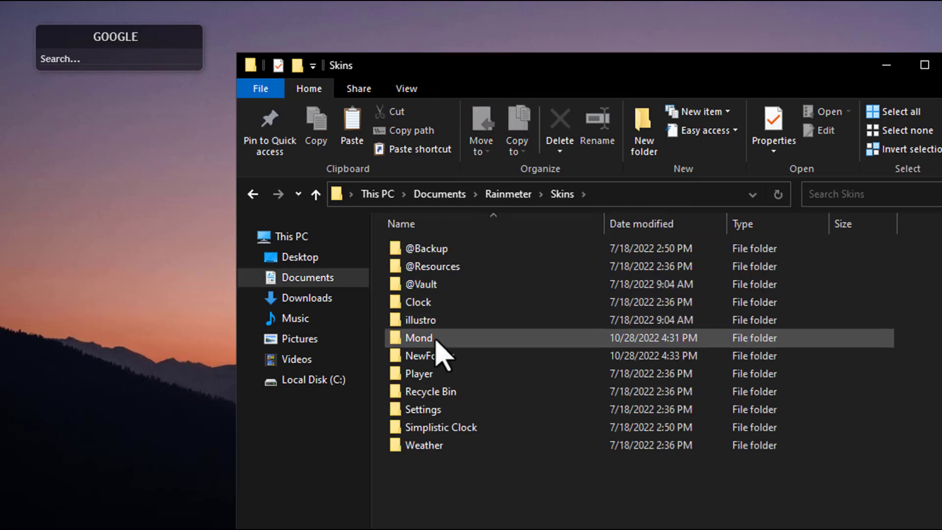
right_click(474, 500)
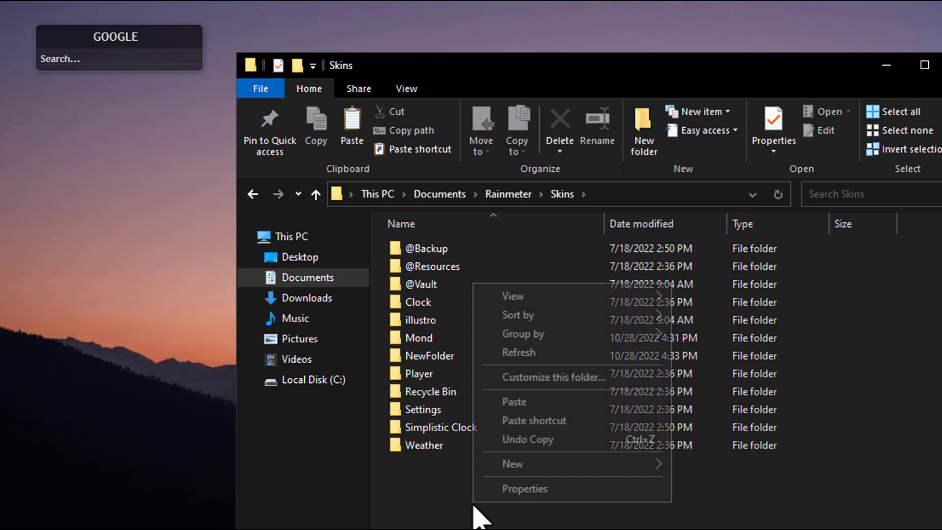
click(519, 402)
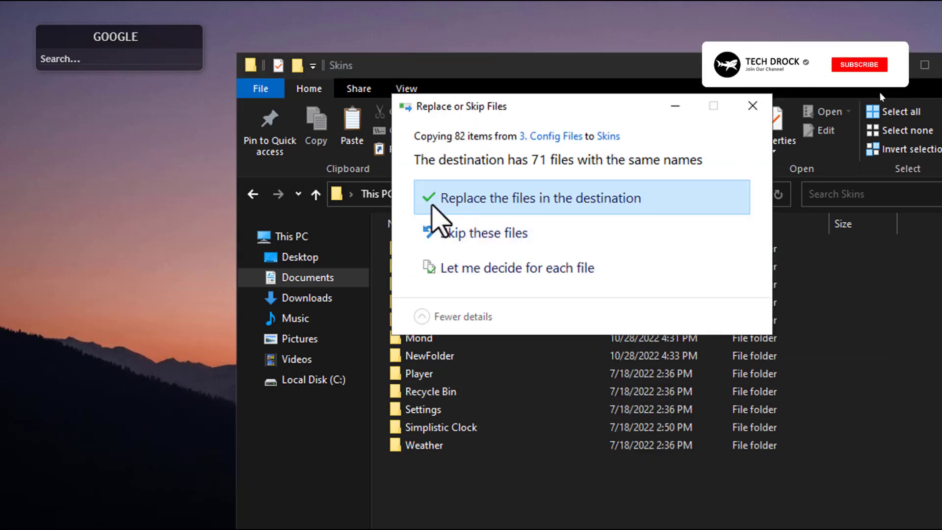
click(461, 206)
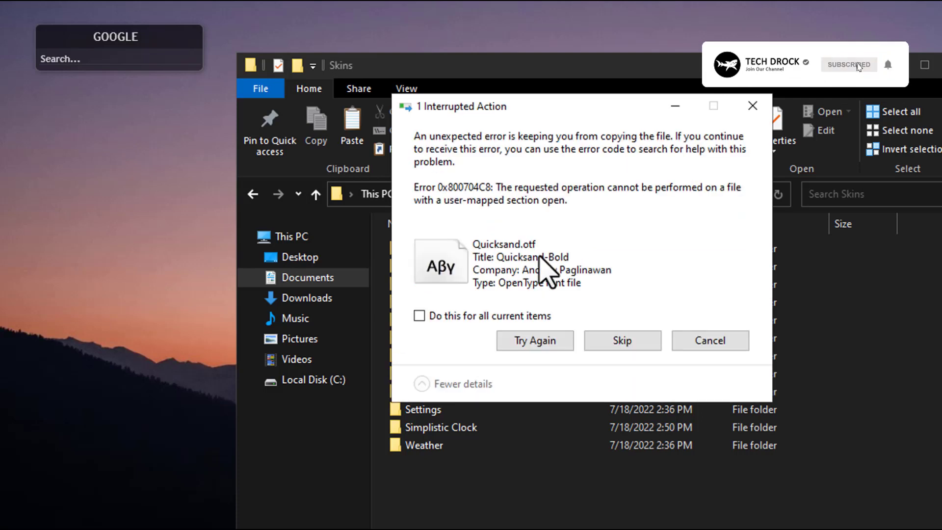
click(483, 318)
click(623, 338)
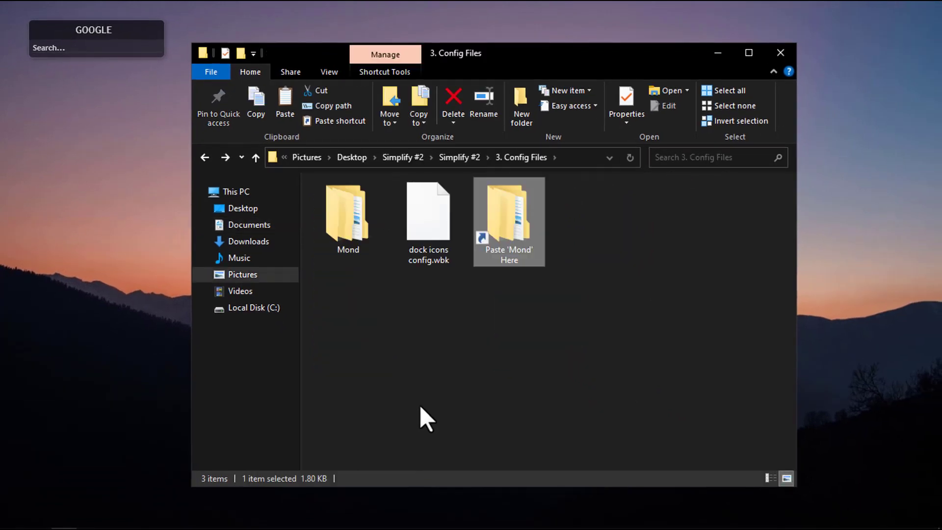
- Set Wallpaper.jpg from the Simplify #2 folder as the desktop background and minimize the folder window
key(alt+Up)
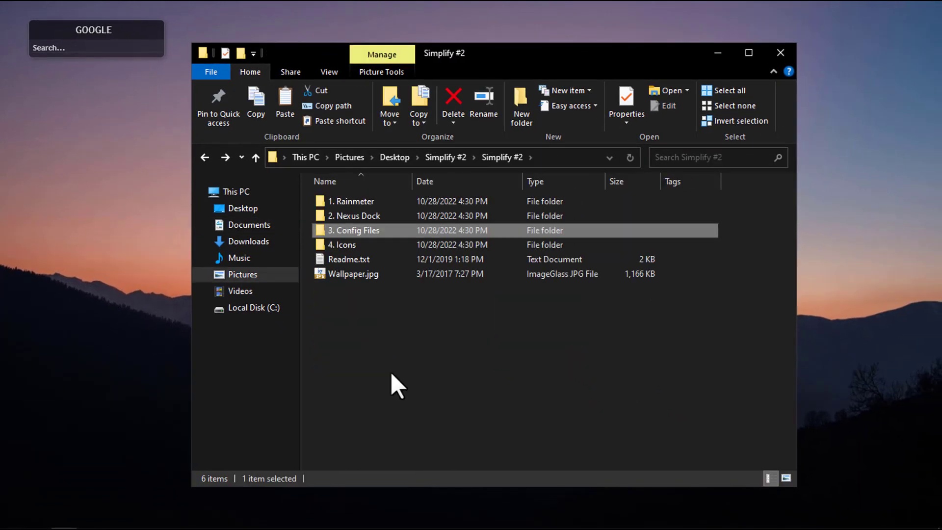
click(368, 341)
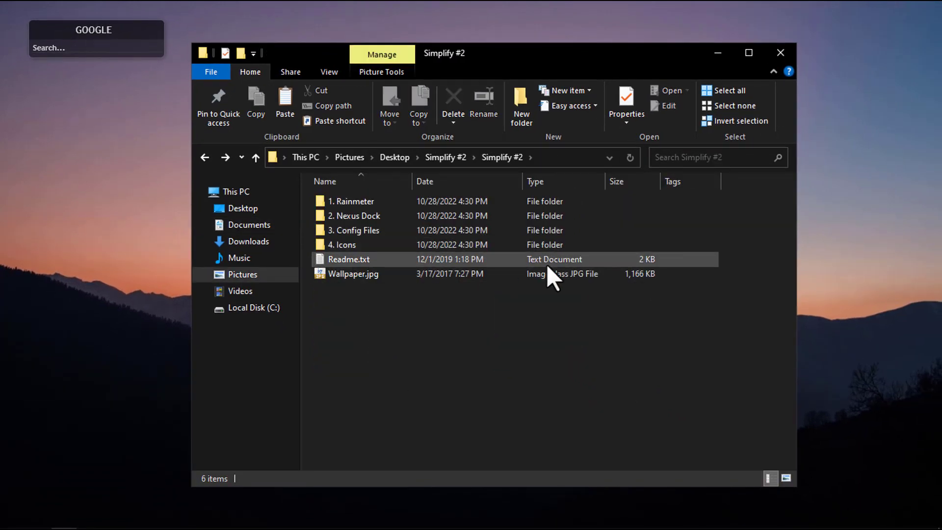
drag(644, 314, 413, 276)
right_click(411, 275)
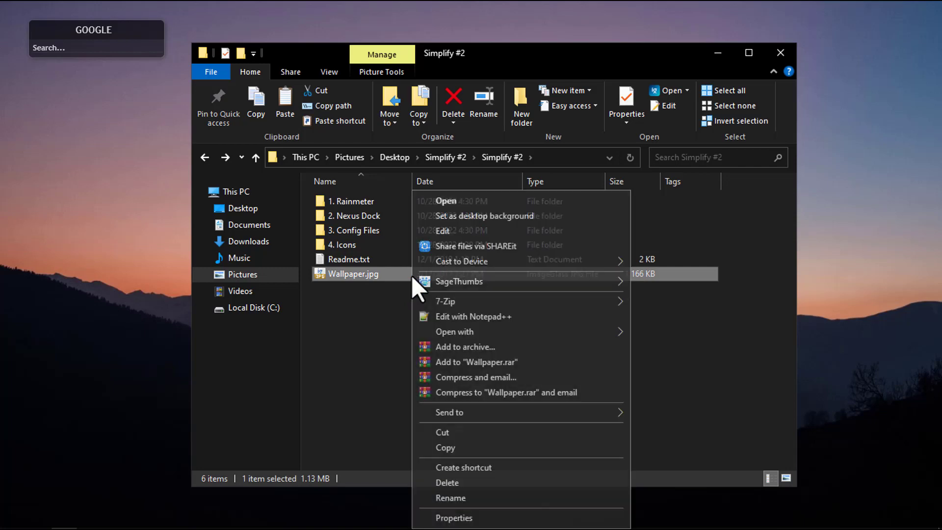
mouse_move(412, 278)
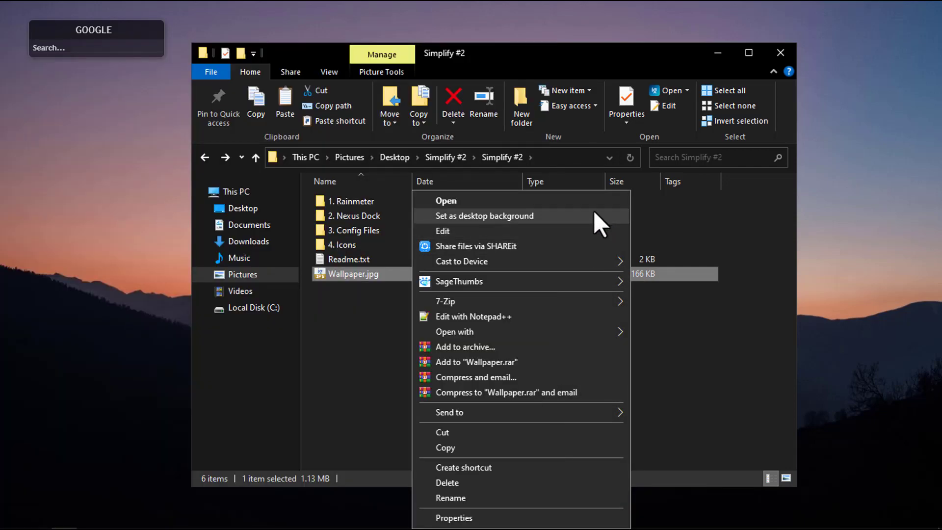
click(596, 215)
click(577, 311)
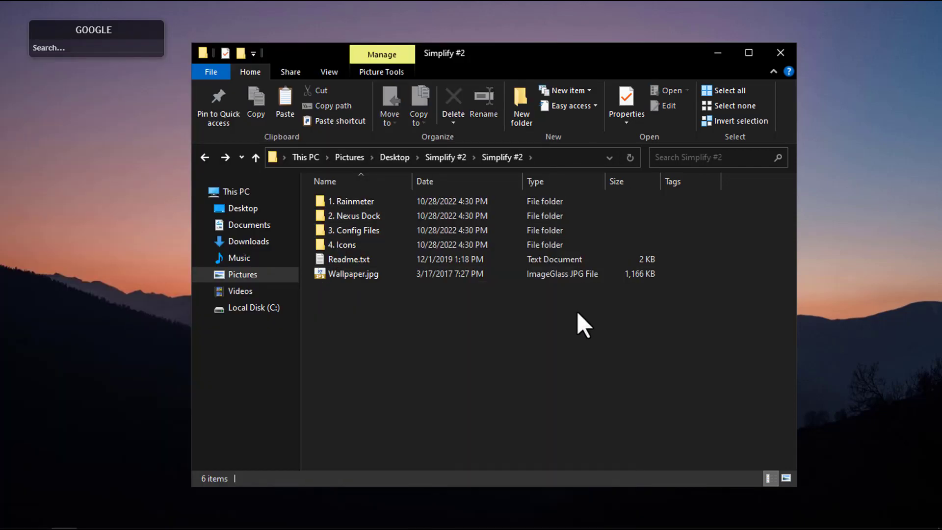
click(717, 52)
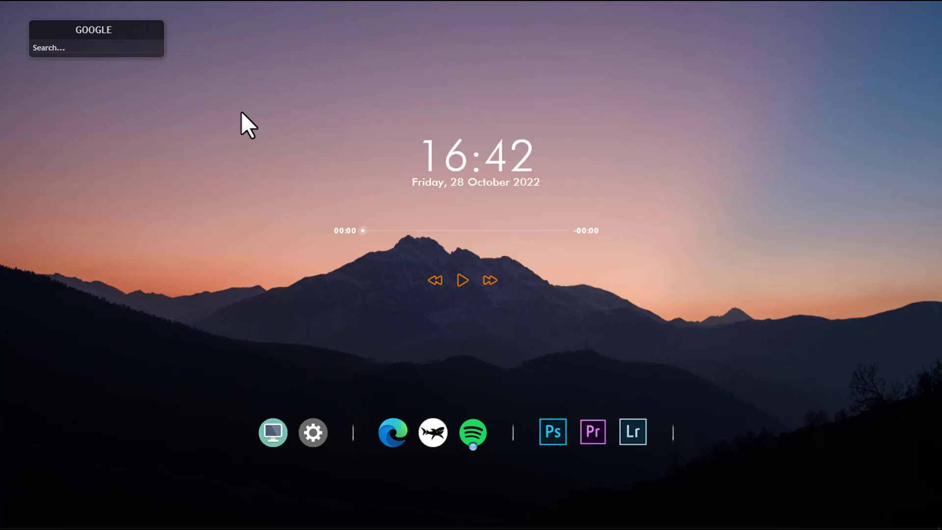
- Check the hidden tray icons and the app search for Rainmeter, and launch Nexus from the app search
mouse_move(363, 529)
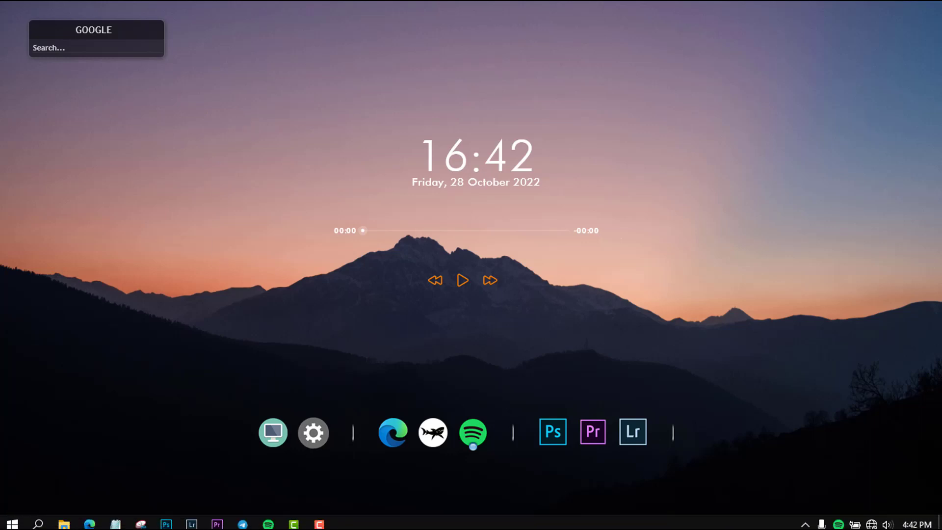
click(806, 519)
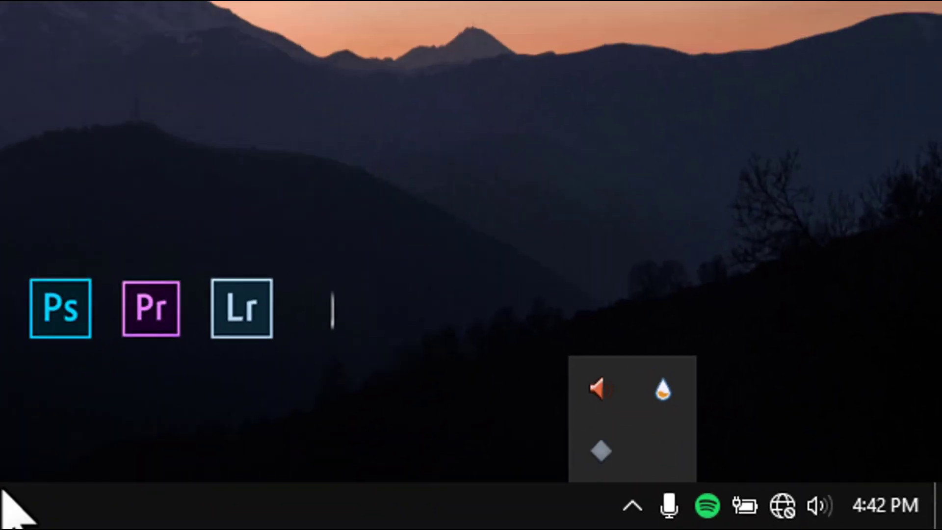
click(12, 519)
text(rai)
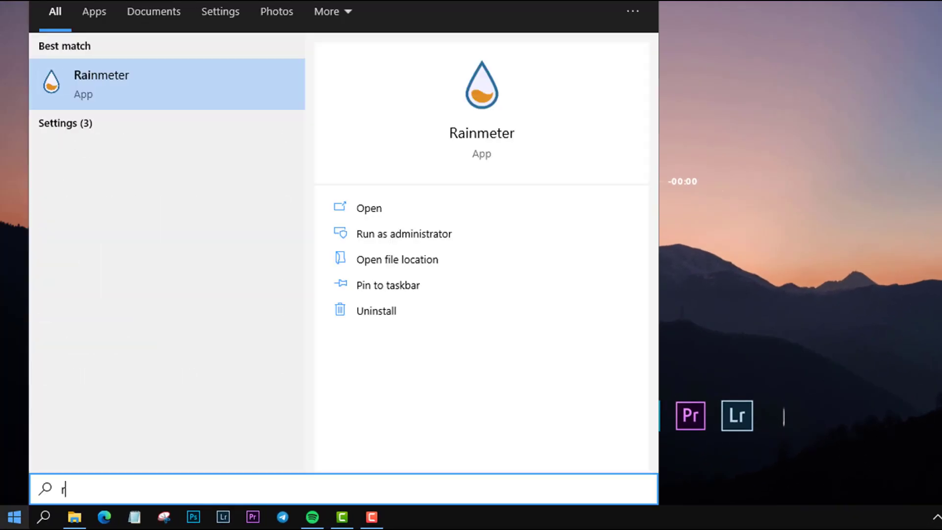
key(BackSpace)
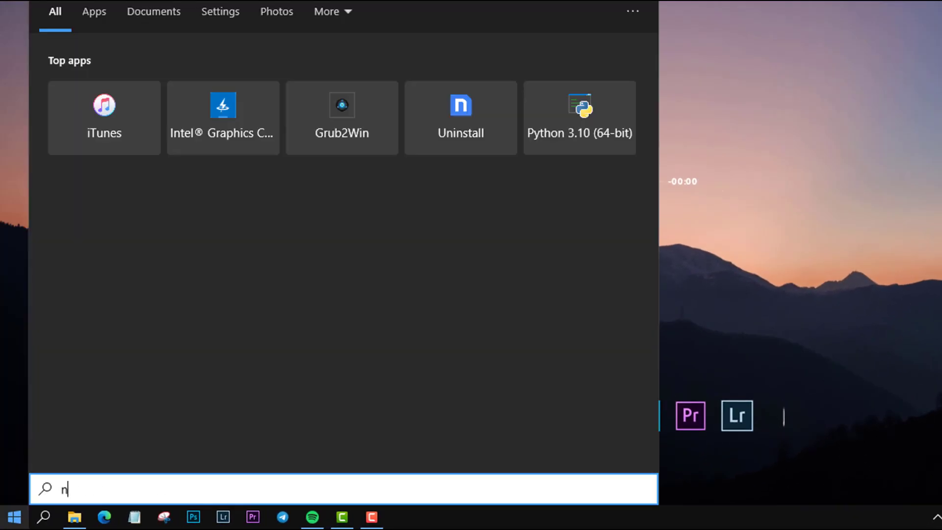
text(nexu)
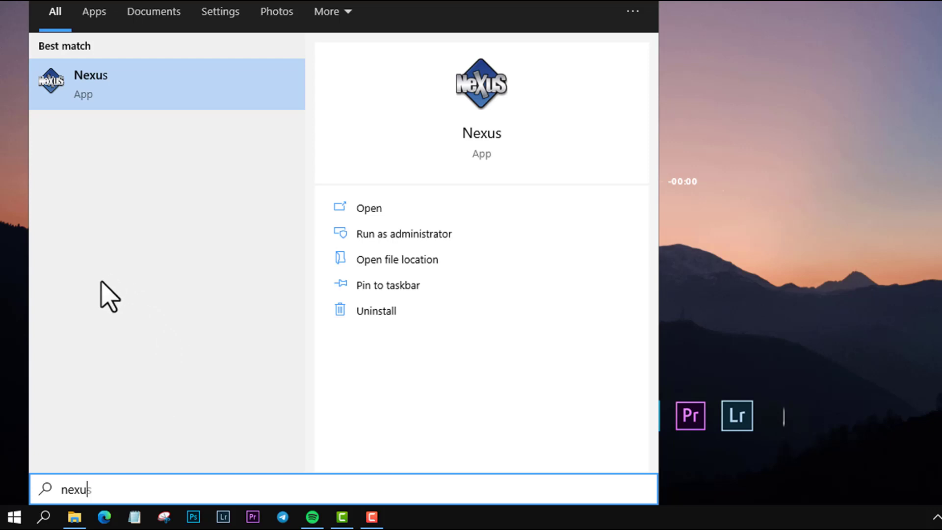
click(76, 80)
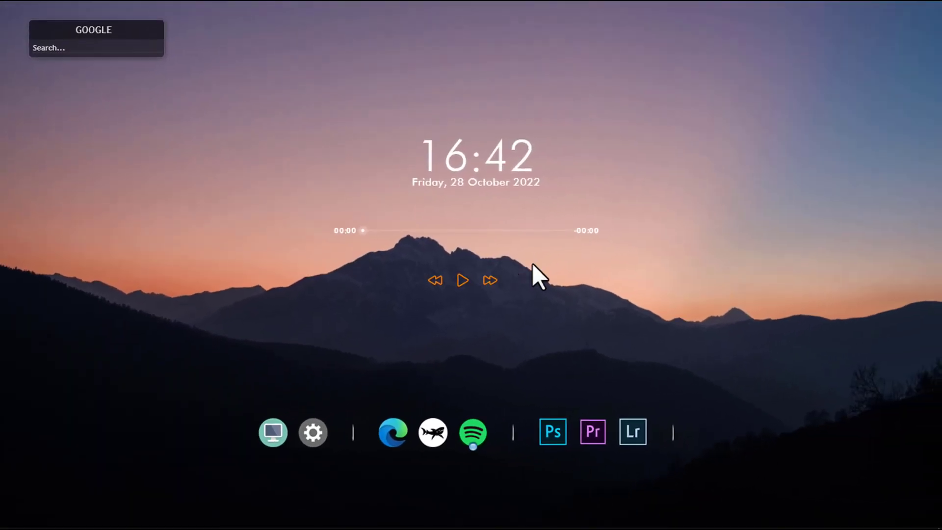
- Open the Nexus preferences from its hidden tray icon and show the Advanced settings
mouse_move(764, 527)
click(806, 519)
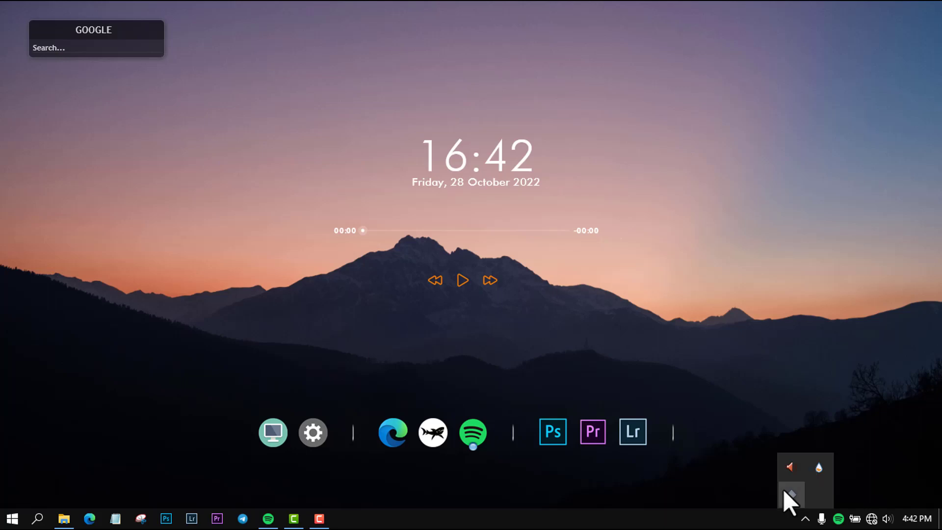
click(785, 491)
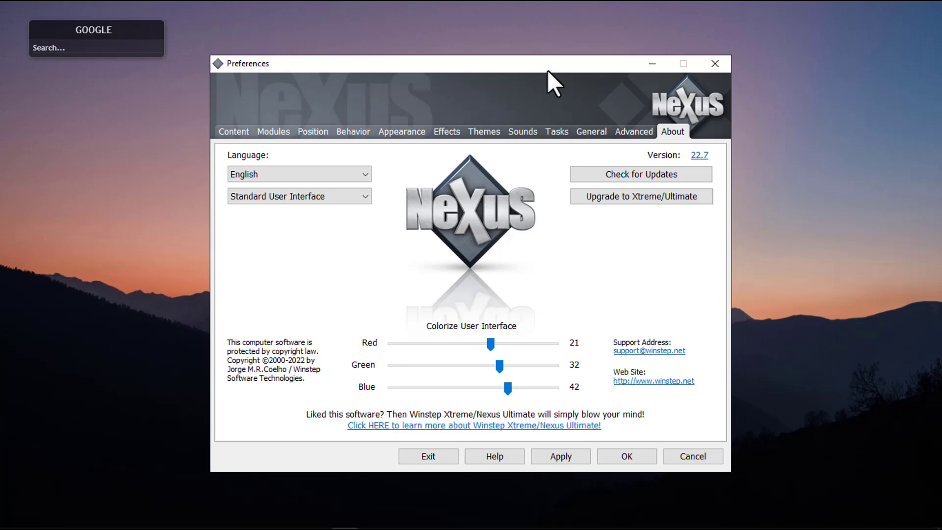
click(634, 135)
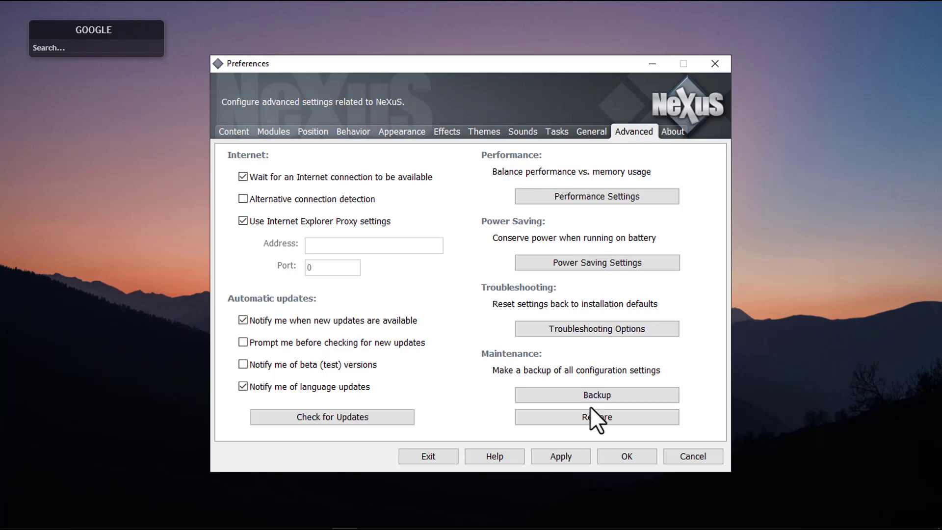
- Restore the Nexus configuration from the wsbackup.wbk backup in the Desktop folder inside Pictures
click(578, 419)
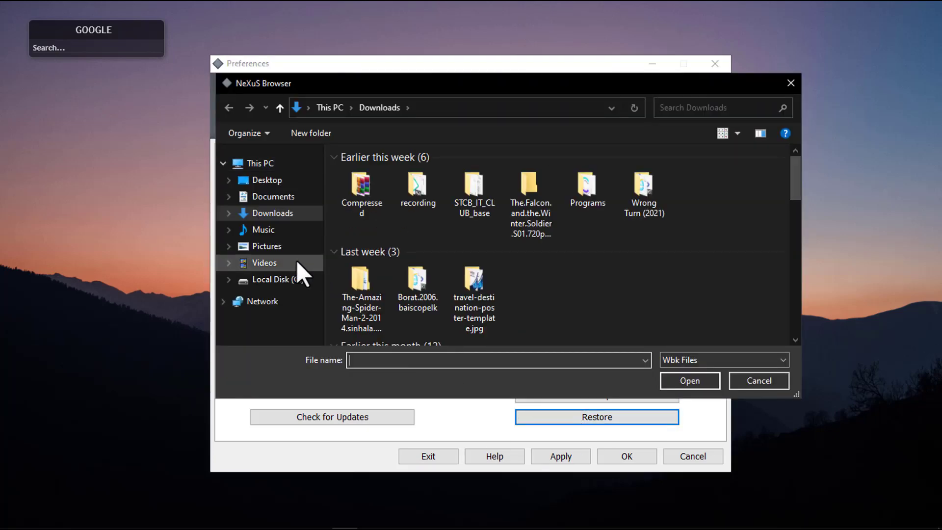
click(264, 248)
double_click(525, 200)
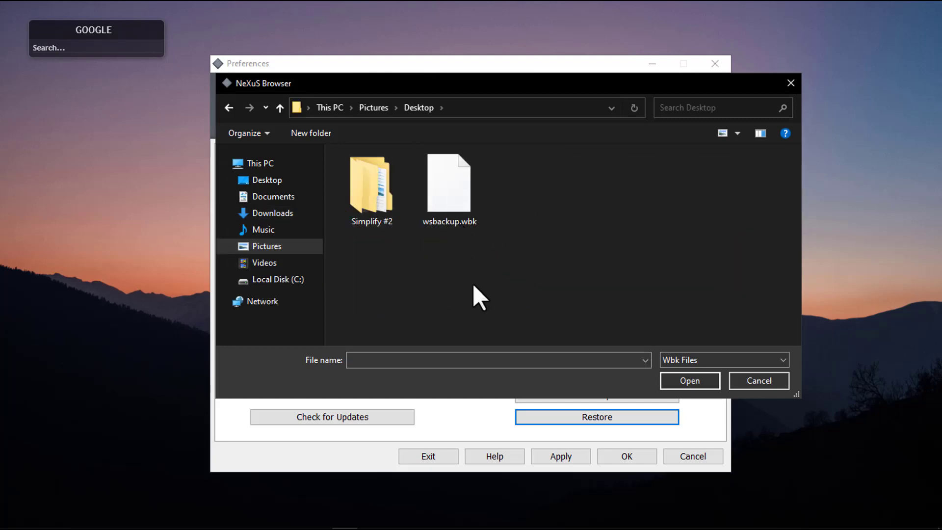
double_click(363, 193)
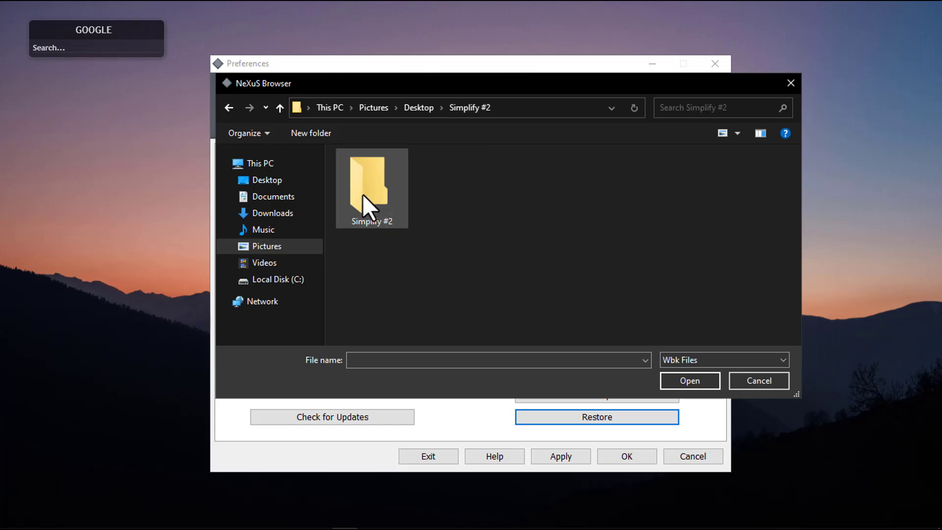
double_click(365, 205)
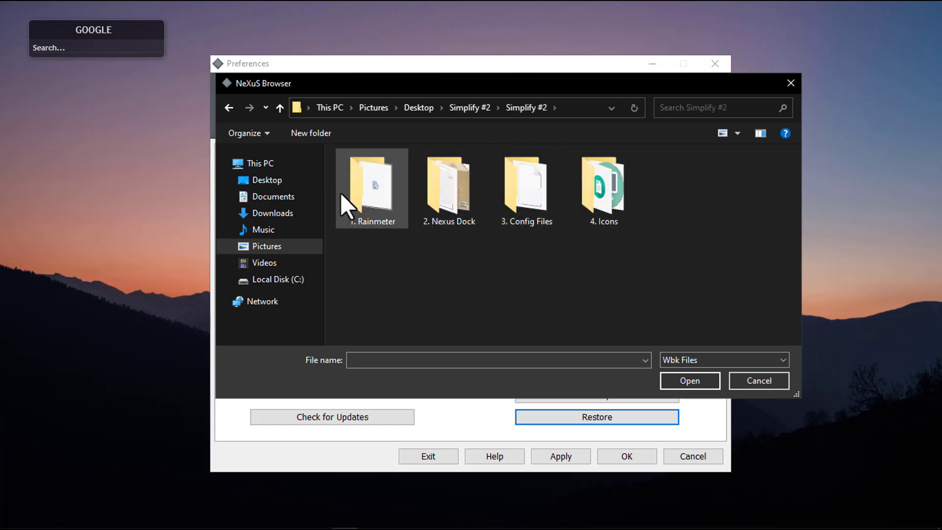
double_click(231, 105)
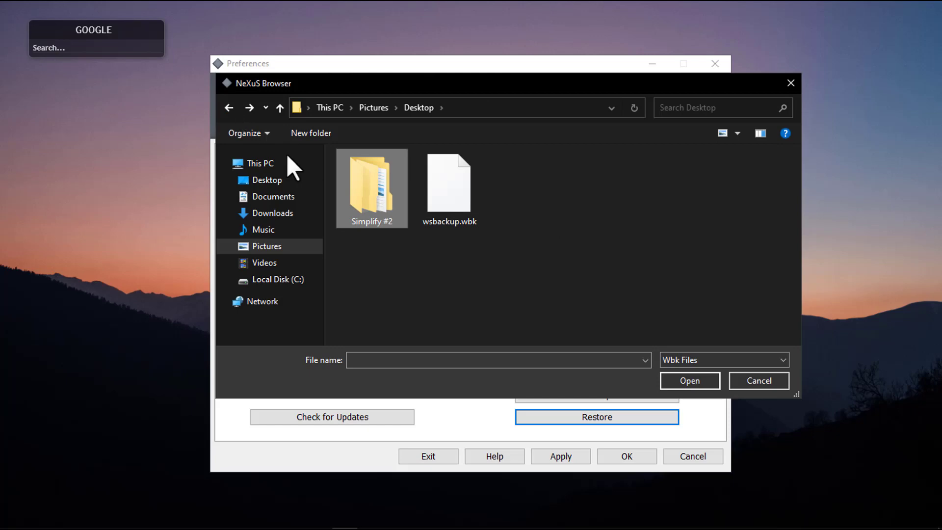
double_click(444, 192)
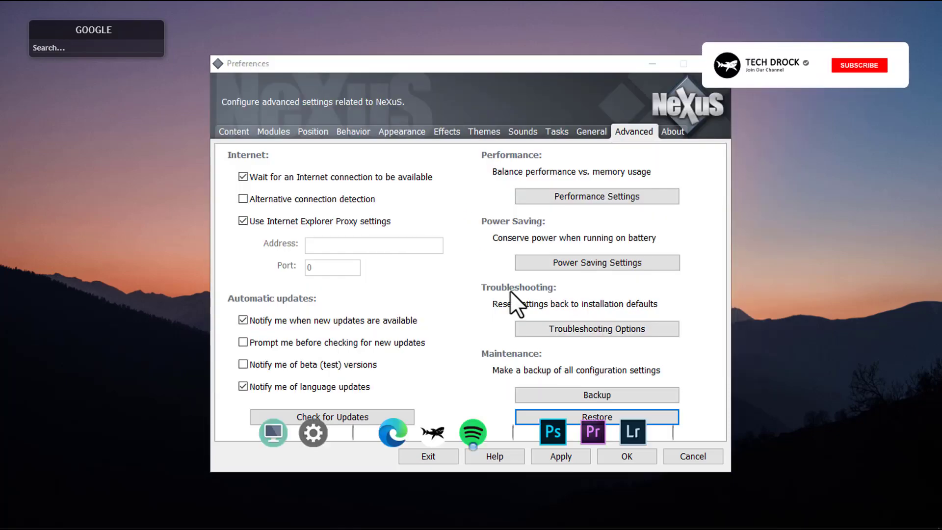
- Apply the restored Nexus settings and close the preferences with the changes accepted
click(494, 70)
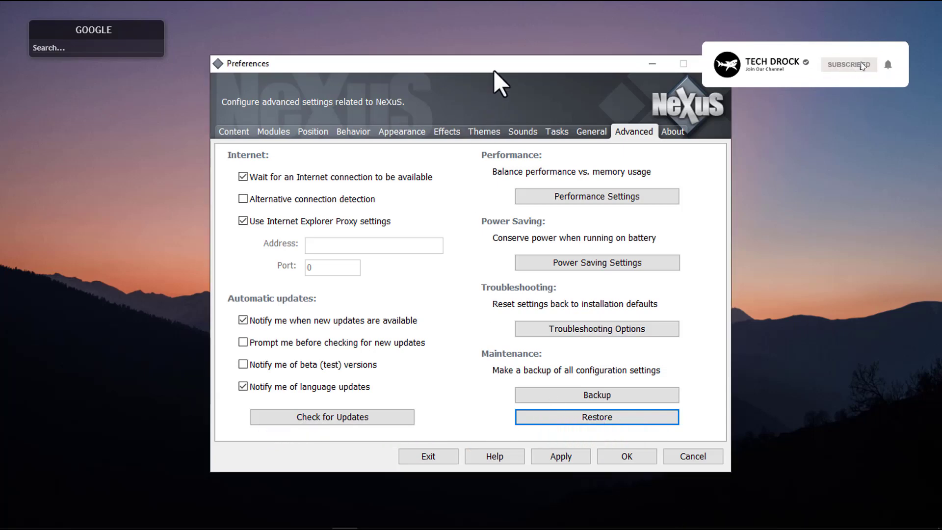
click(548, 458)
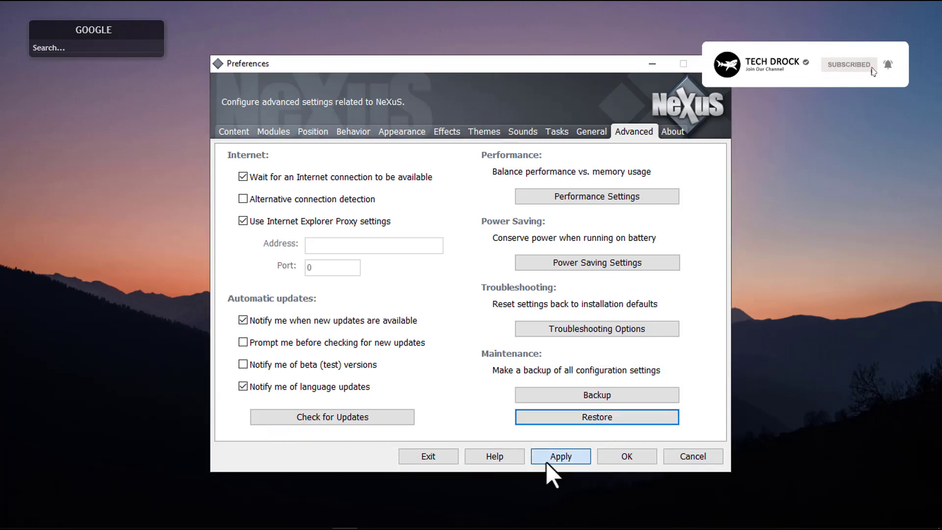
click(619, 455)
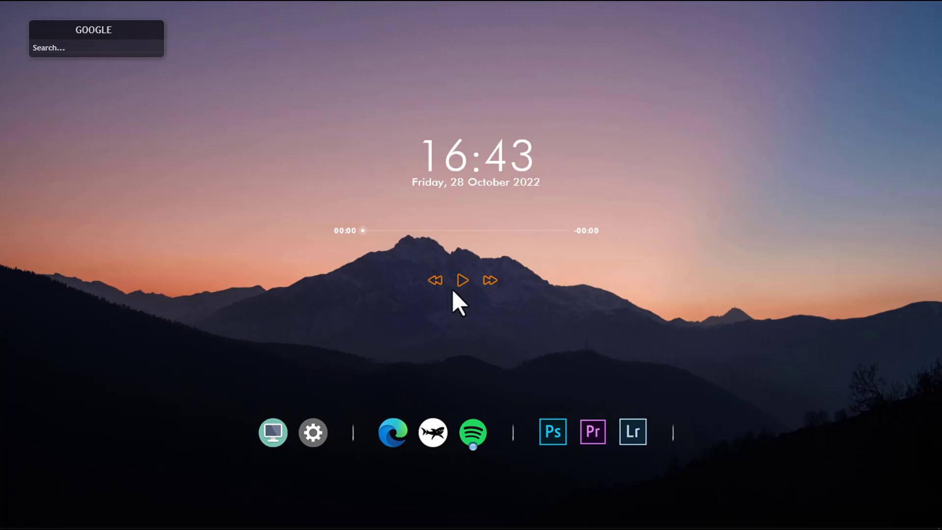
- Launch Rainmeter by searching for "rain" and open its skin manager from the hidden tray icon
mouse_move(785, 529)
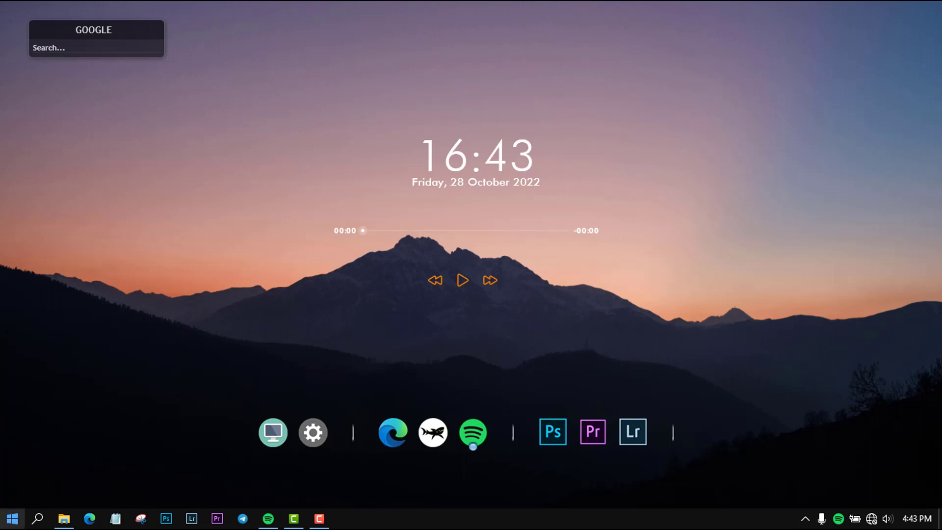
click(12, 519)
text(rain)
key(Return)
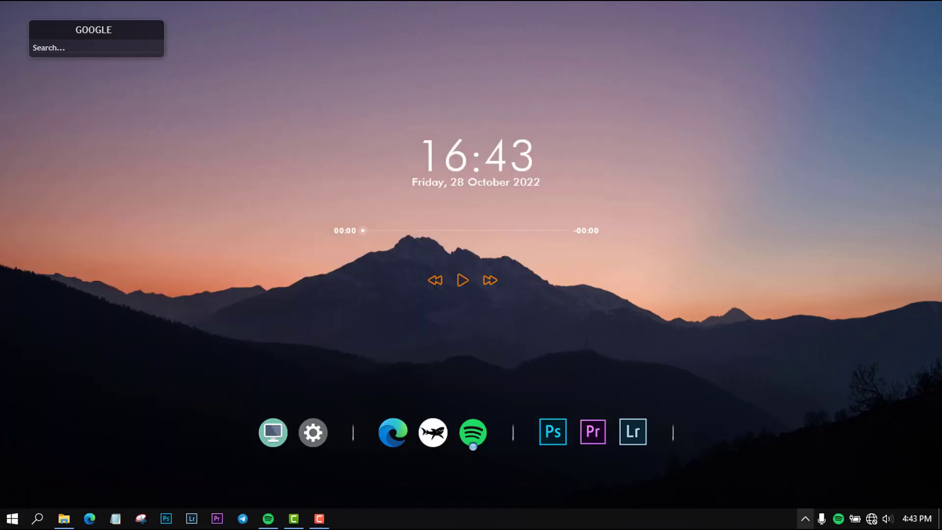
click(806, 518)
click(812, 475)
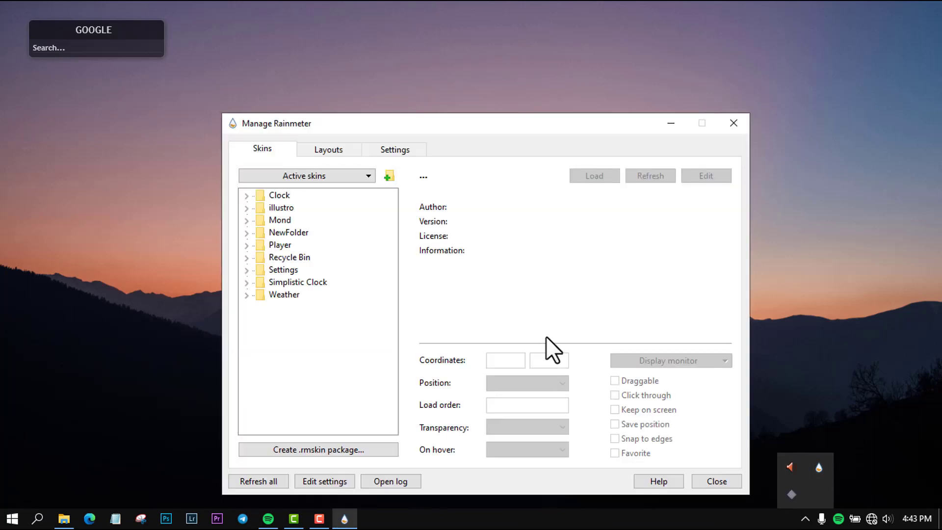
drag(495, 134, 480, 102)
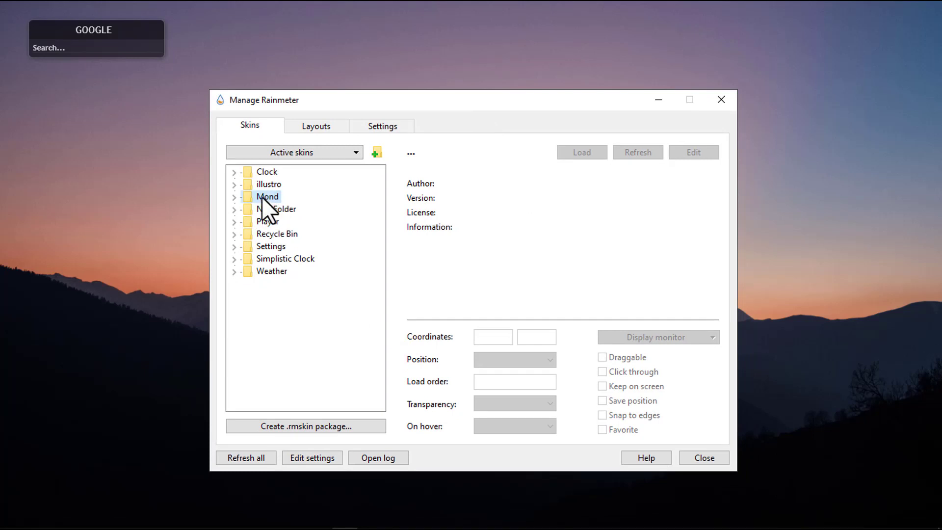
- Unload and reload the Player.ini skin from Mond's Player folder, moving the manager window to reveal the desktop
click(234, 198)
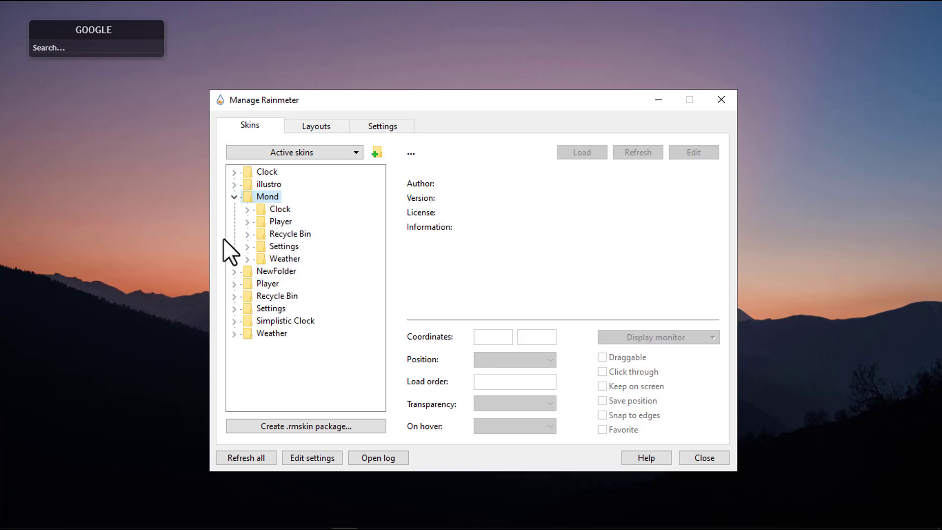
mouse_move(392, 106)
mouse_down()
mouse_move(399, 142)
mouse_move(368, 111)
mouse_move(386, 101)
mouse_up()
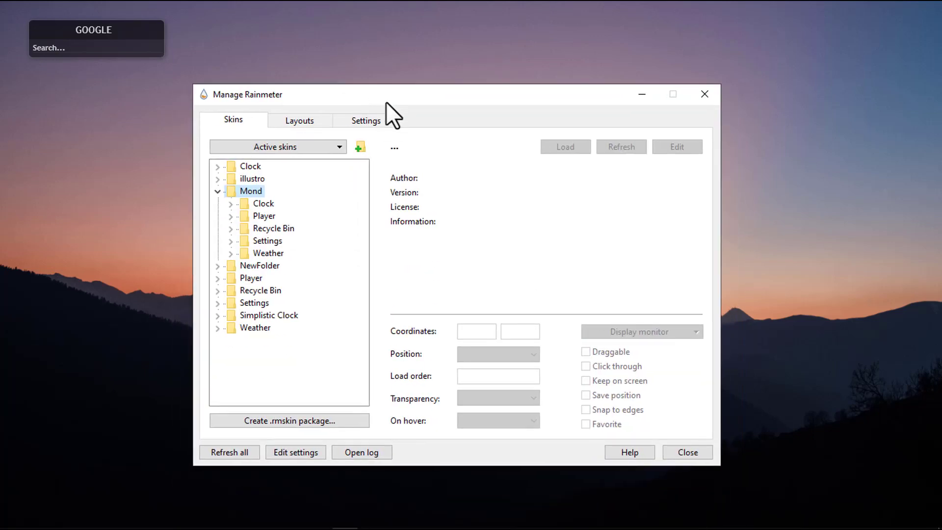
double_click(260, 215)
click(280, 228)
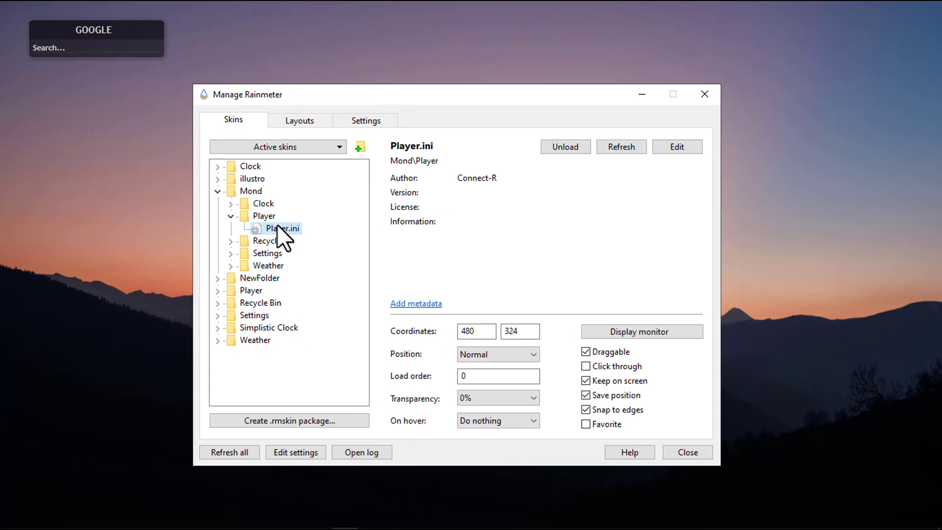
click(550, 145)
drag(554, 99, 557, 337)
click(562, 389)
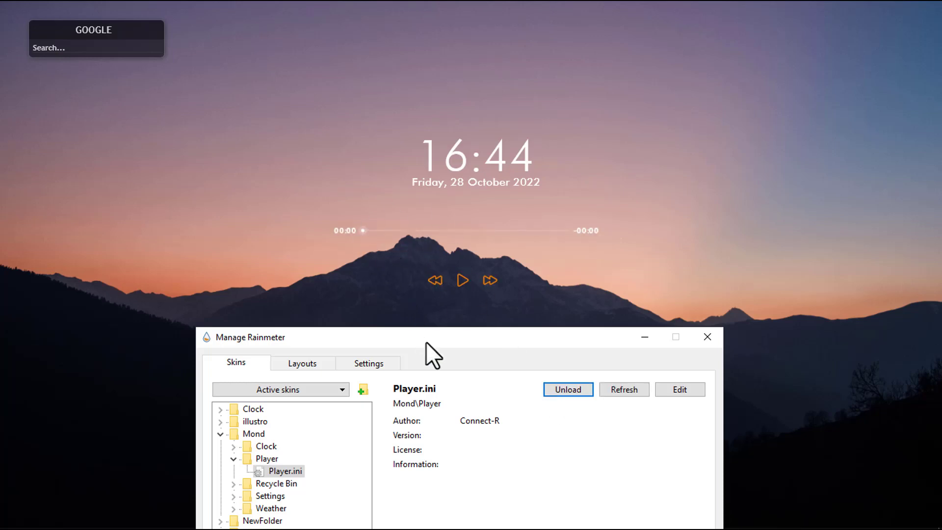
drag(426, 342, 449, 96)
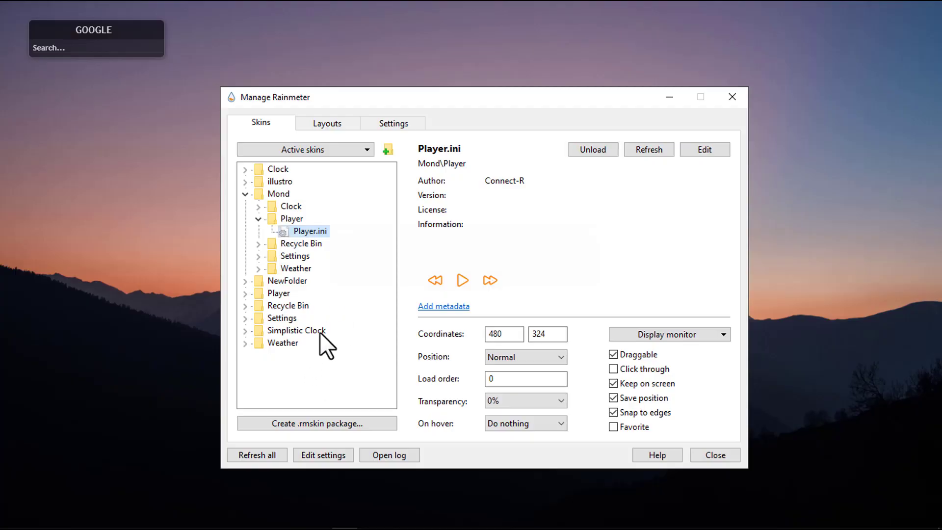
- Unload and reload the Light.ini skin from the Simplistic Clock folder
click(294, 331)
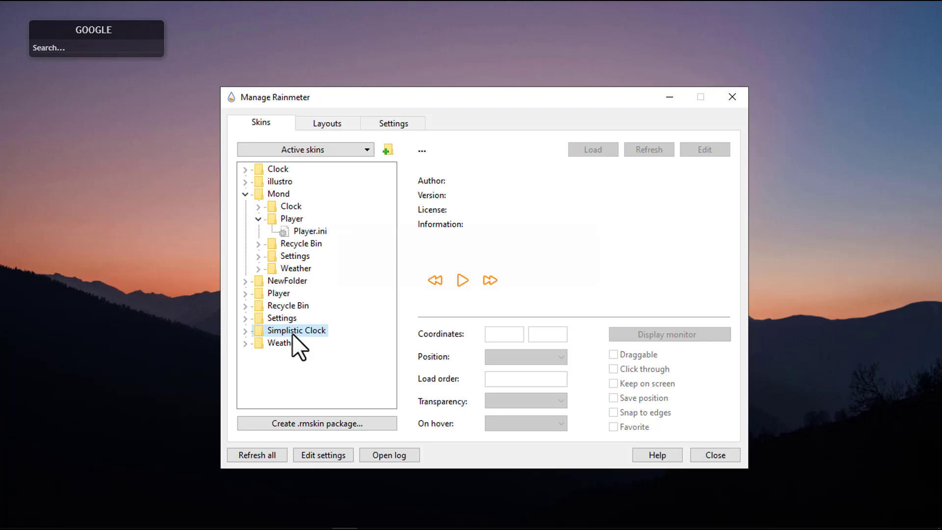
double_click(292, 334)
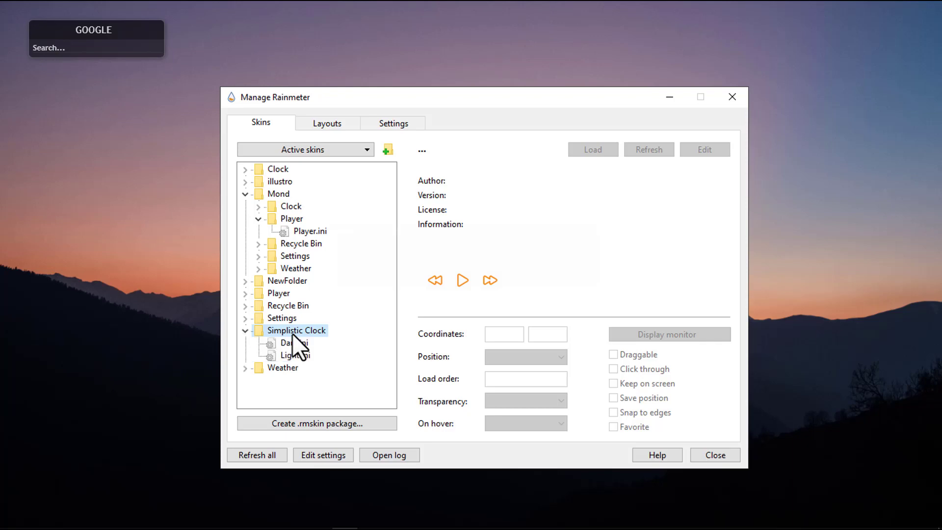
click(293, 359)
click(575, 362)
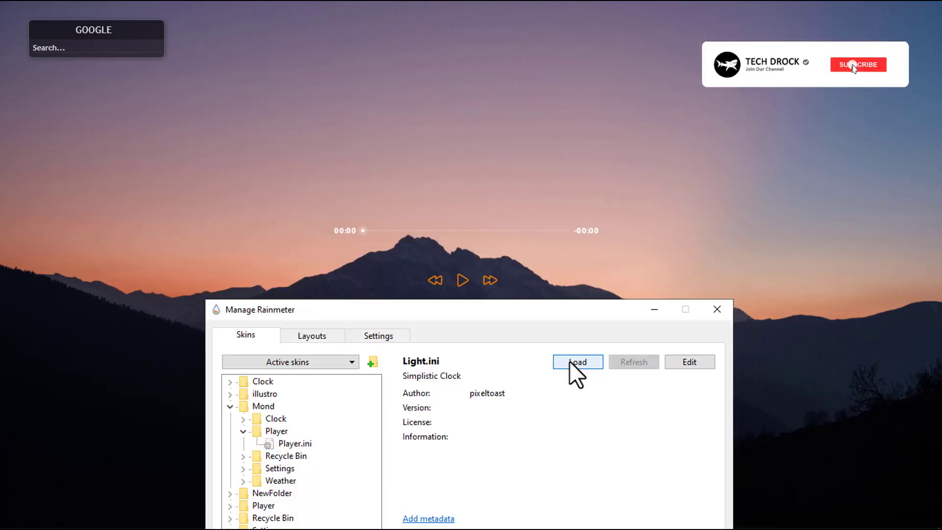
click(570, 363)
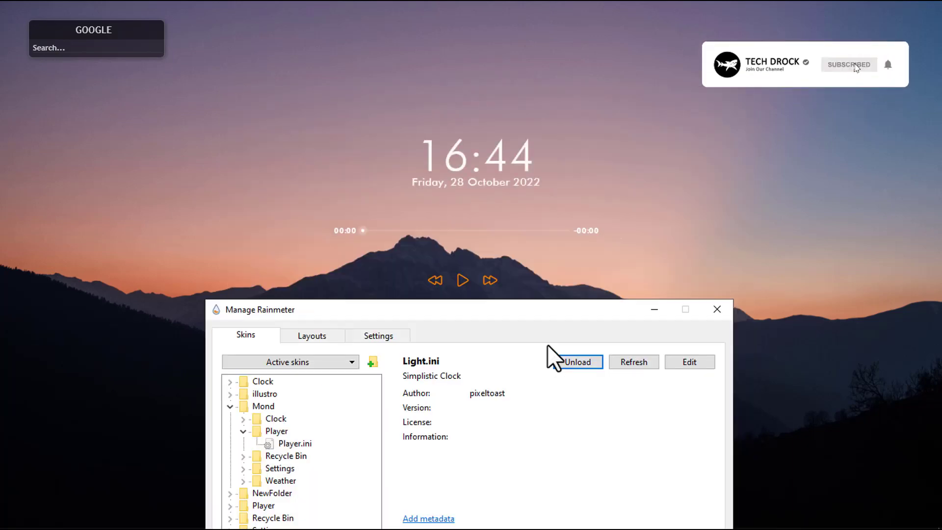
drag(608, 314, 602, 101)
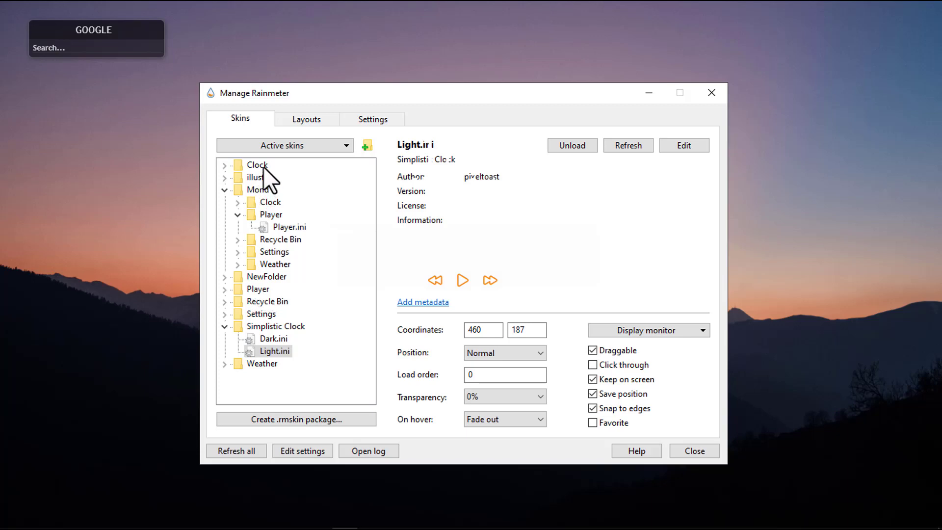
- Close the Rainmeter manager and refresh the desktop
click(710, 93)
right_click(691, 93)
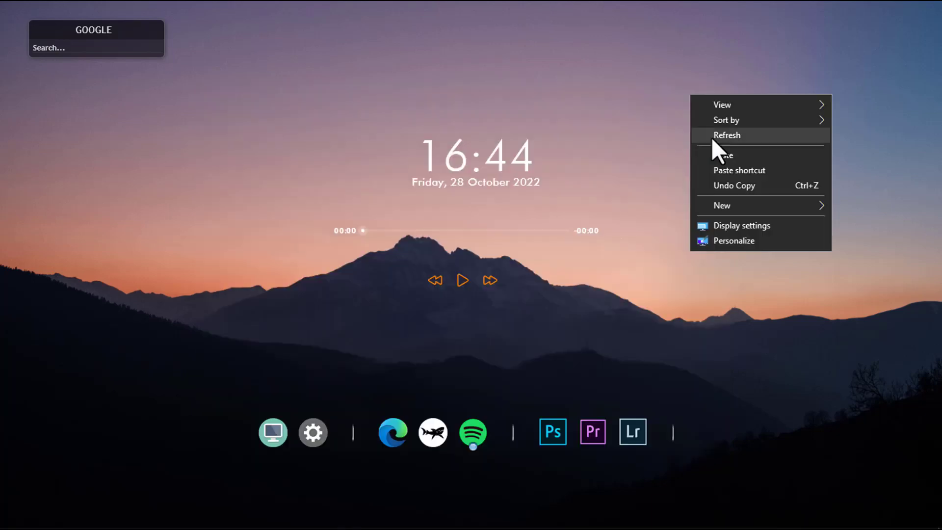
click(711, 138)
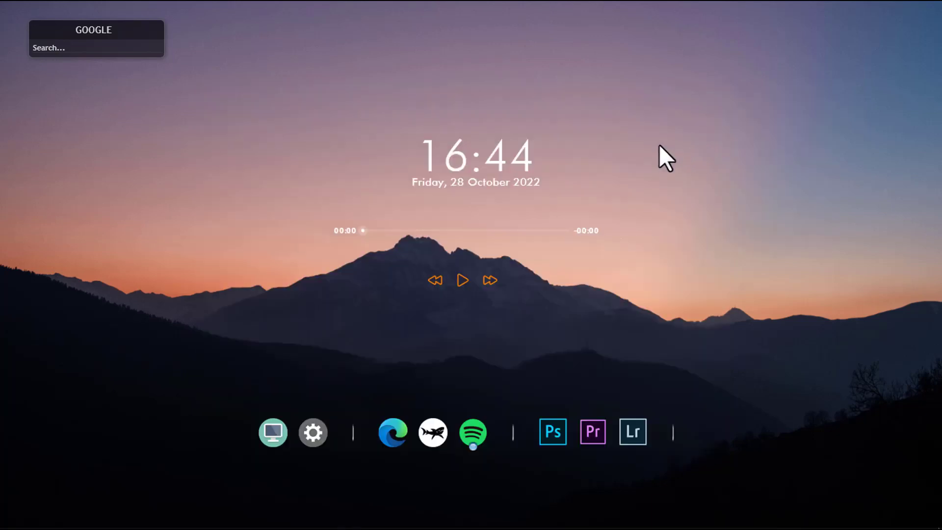
- Show the desktop icons and hide them again
right_click(224, 198)
mouse_move(352, 214)
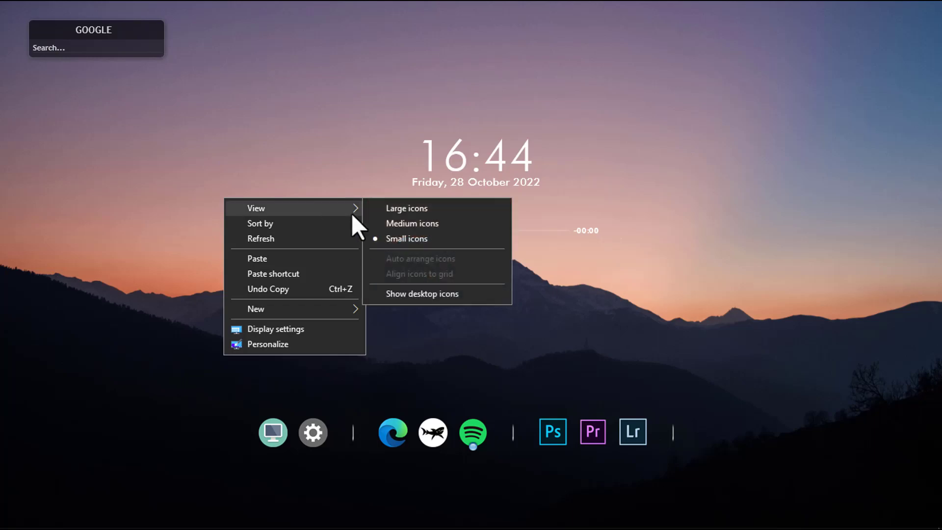
click(433, 300)
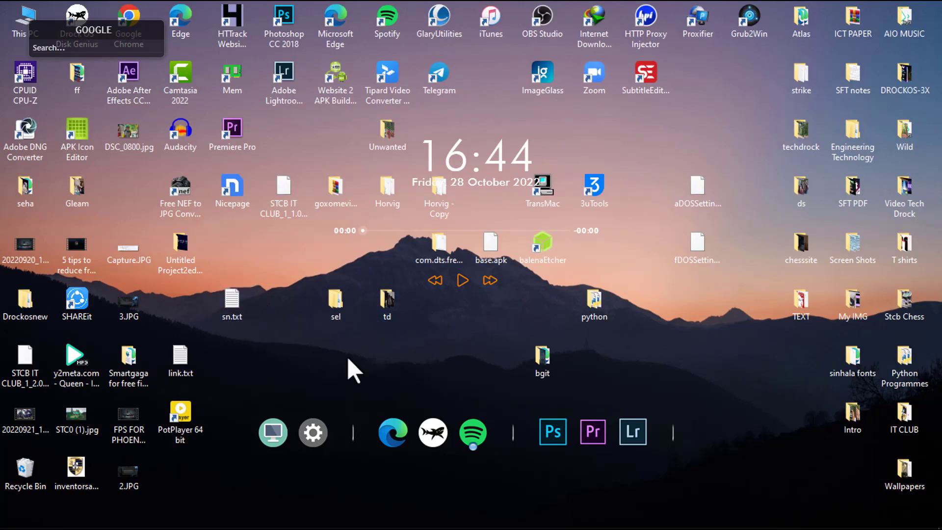
right_click(701, 364)
mouse_move(734, 369)
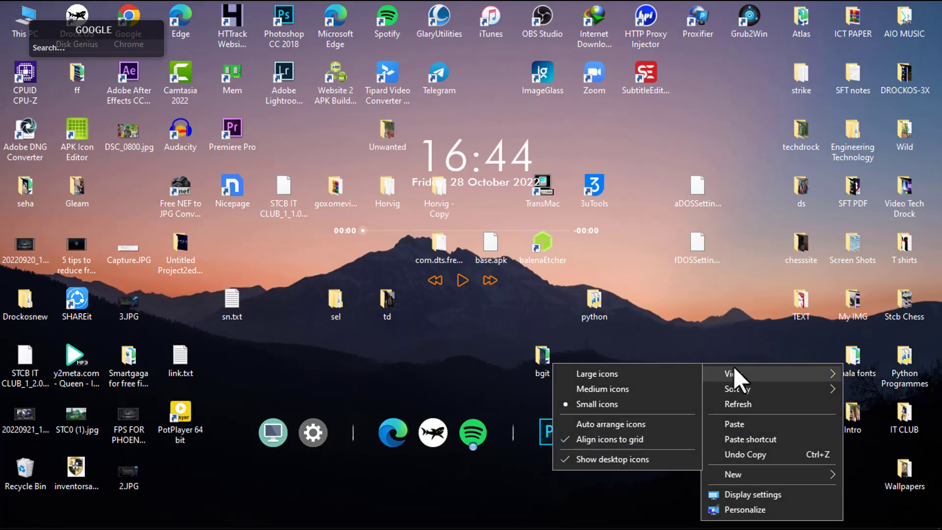
click(626, 466)
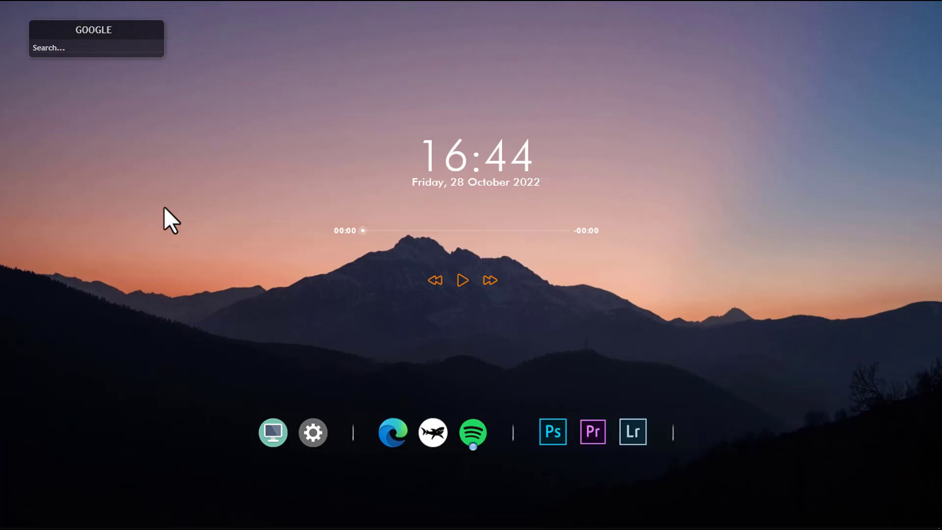